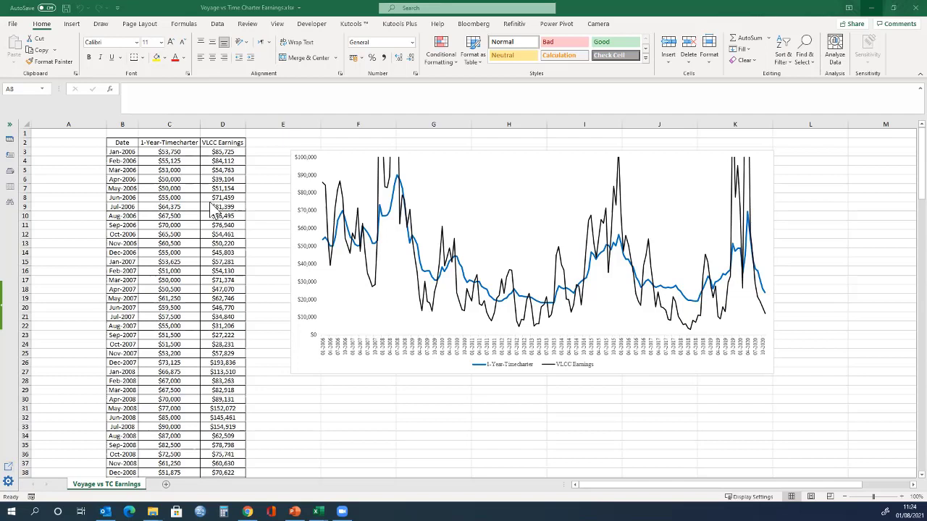
Select the 1-Year-Timecharter and VLCC Earnings columns and check the timecharter value in C5.
{"action": "left_click", "coordinate": [163, 120]}
{"action": "left_click_drag", "start_coordinate": [163, 120], "coordinate": [221, 123]}
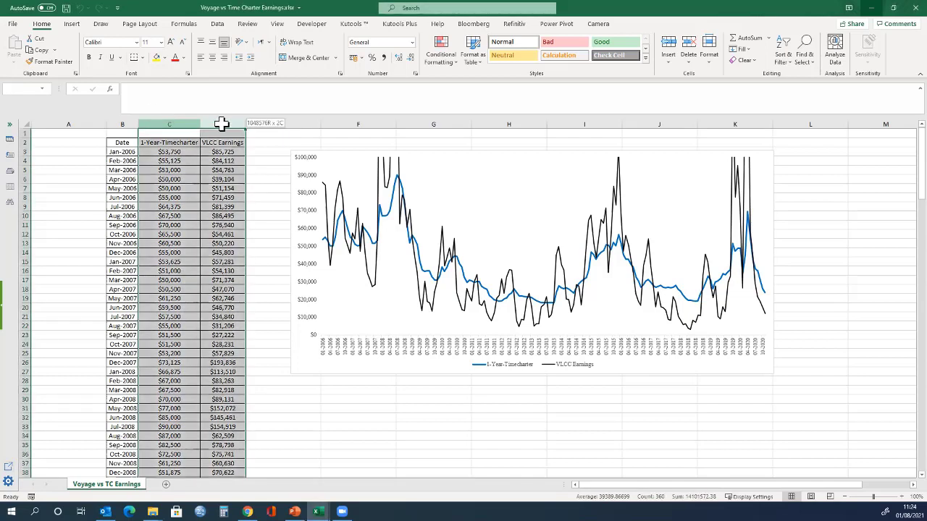
{"action": "left_click", "coordinate": [175, 170]}
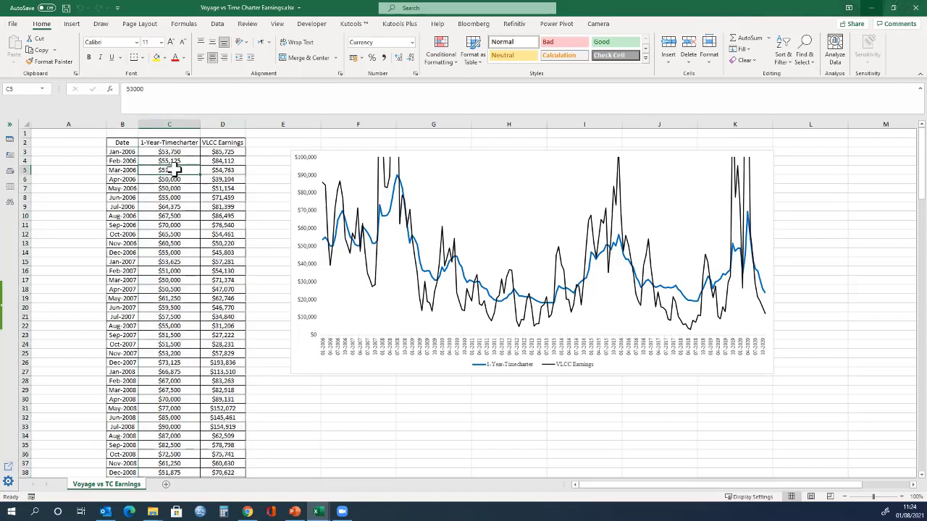
{"action": "left_click", "coordinate": [257, 179]}
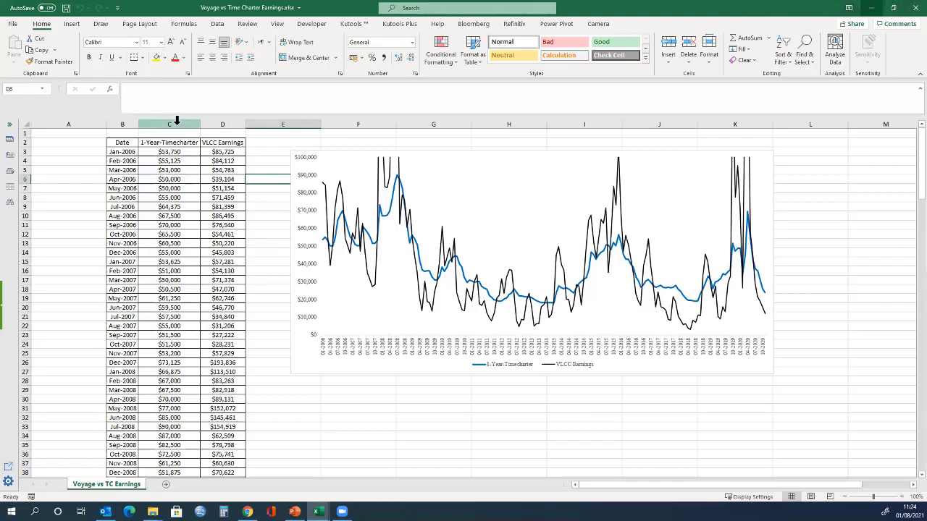
{"action": "left_click", "coordinate": [176, 121]}
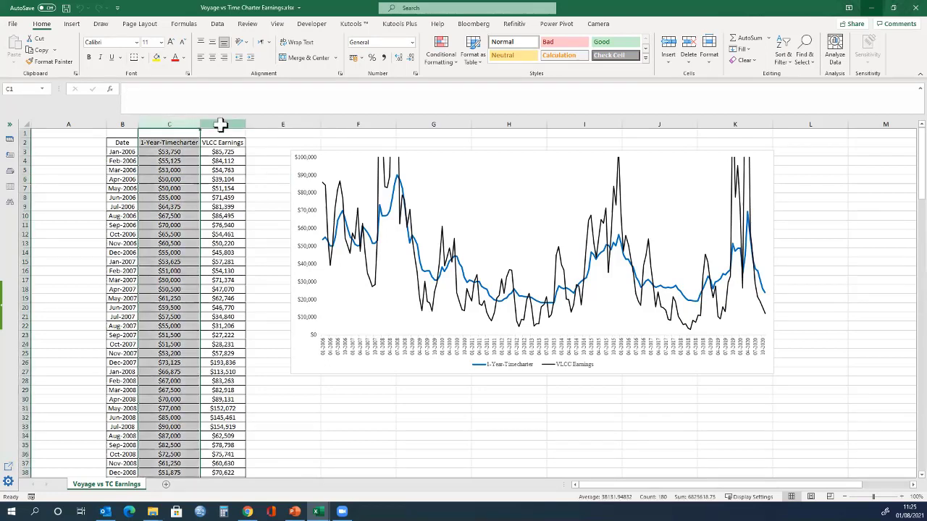
{"action": "left_click", "coordinate": [222, 120]}
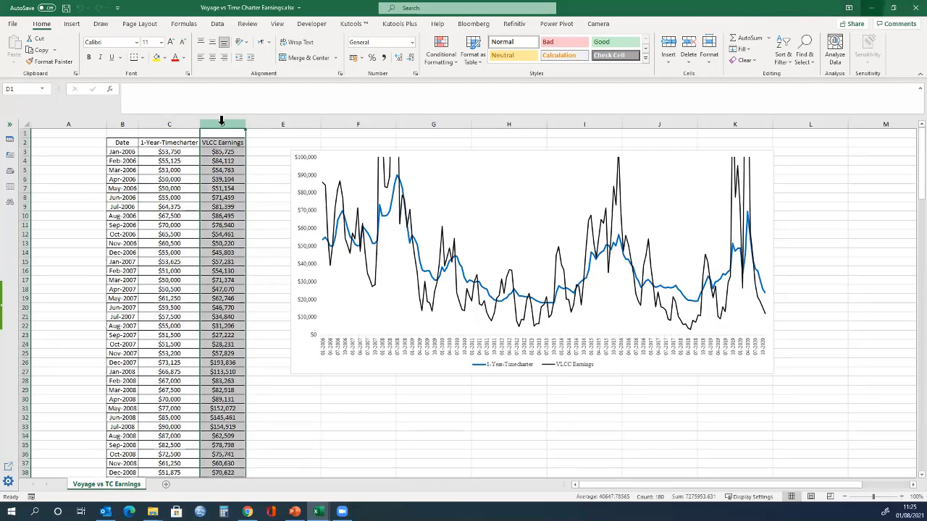
Select the dates from B3 down to the last row of the Date column.
{"action": "left_click", "coordinate": [123, 120]}
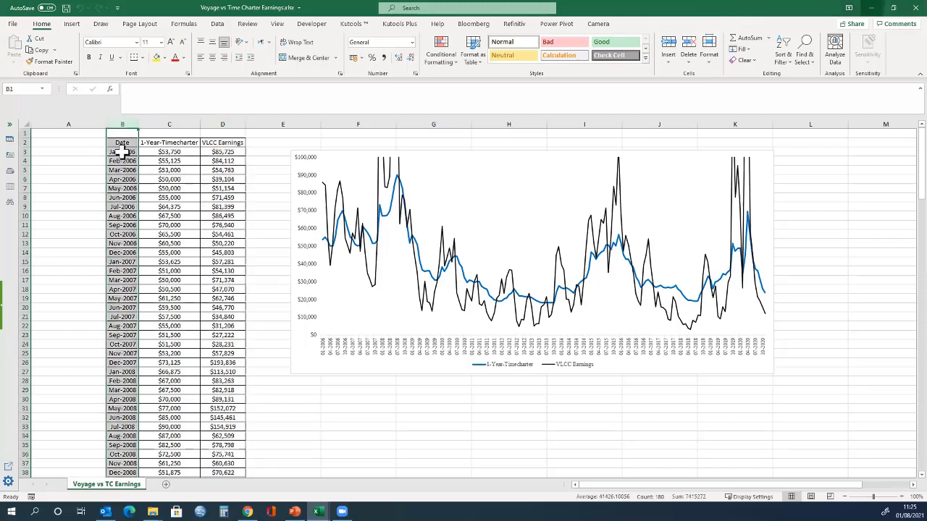
{"action": "left_click", "coordinate": [123, 152]}
{"action": "key", "text": "ctrl+shift+Down"}
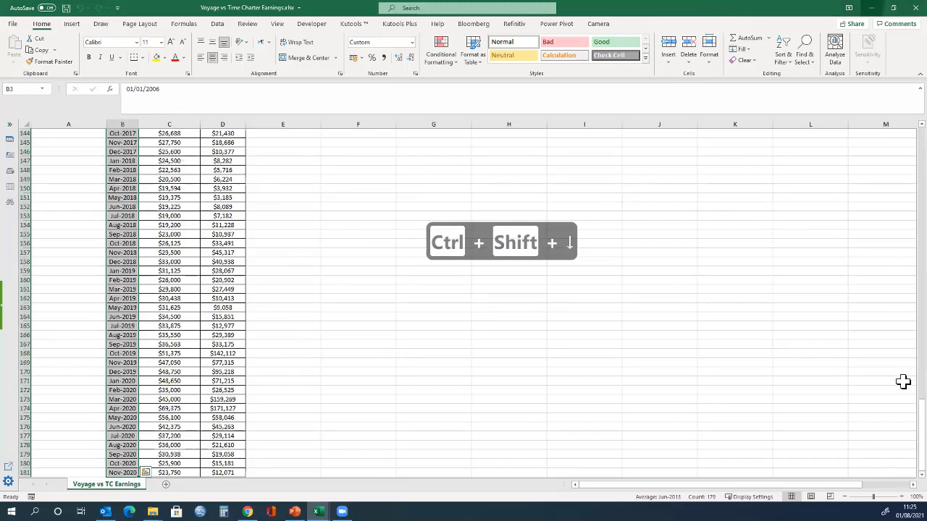
{"action": "left_click", "coordinate": [921, 435]}
{"action": "left_click_drag", "start_coordinate": [897, 161], "coordinate": [898, 118]}
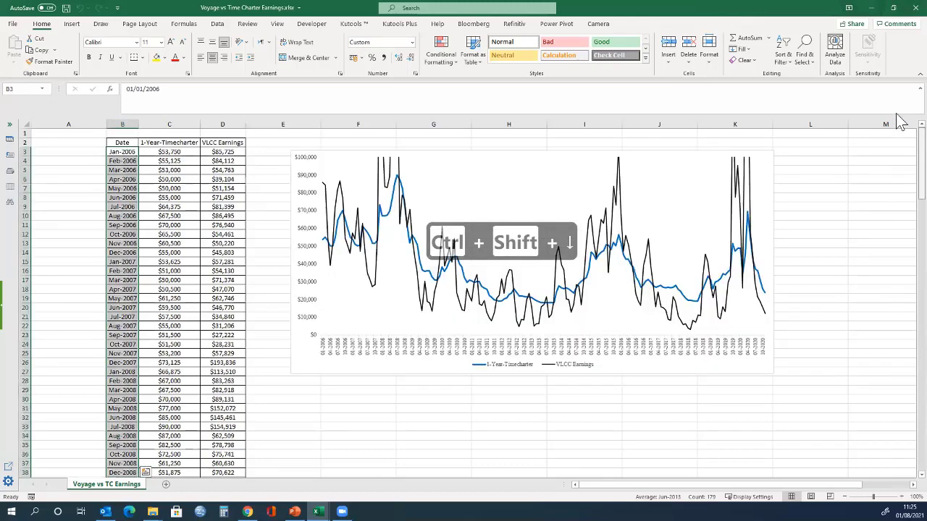
Inspect the timecharter value in C5 and the unrounded VLCC earnings in D5.
{"action": "left_click", "coordinate": [179, 122]}
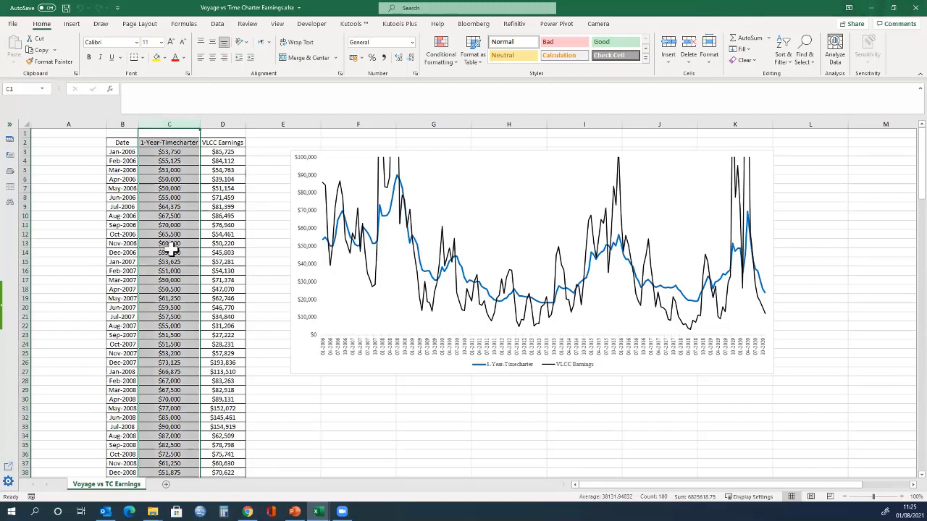
{"action": "left_click", "coordinate": [175, 172]}
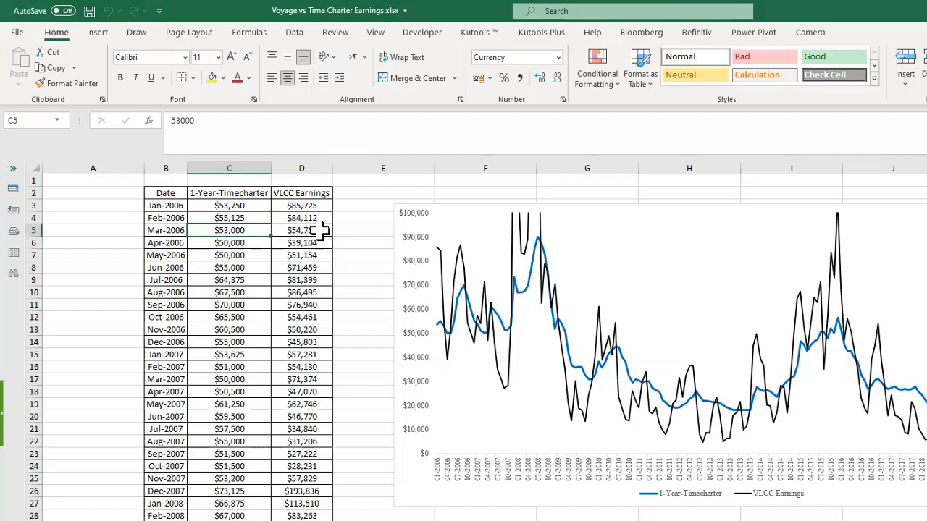
{"action": "left_click", "coordinate": [321, 230]}
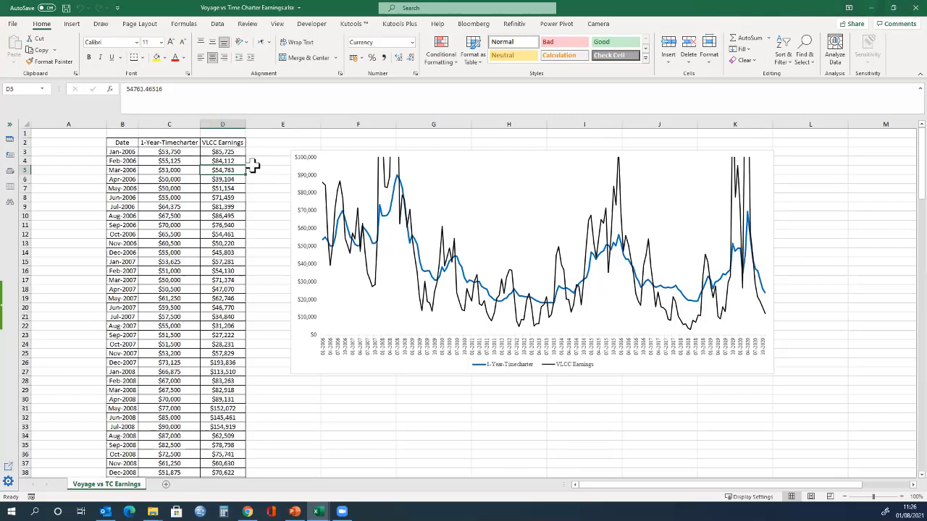
{"action": "left_click", "coordinate": [226, 124]}
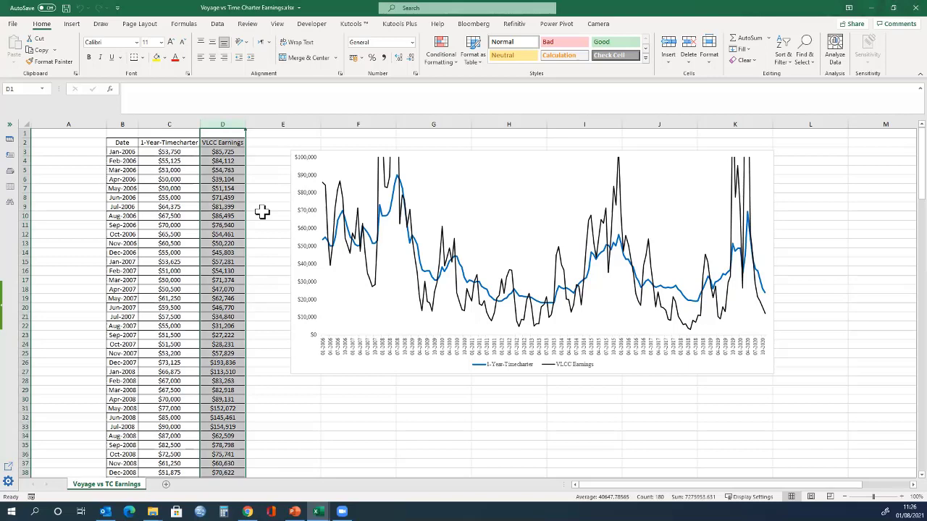
Inspect the existing chart's VLCC Earnings and 1-Year-Timecharter lines to see their source data.
{"action": "left_click", "coordinate": [451, 155]}
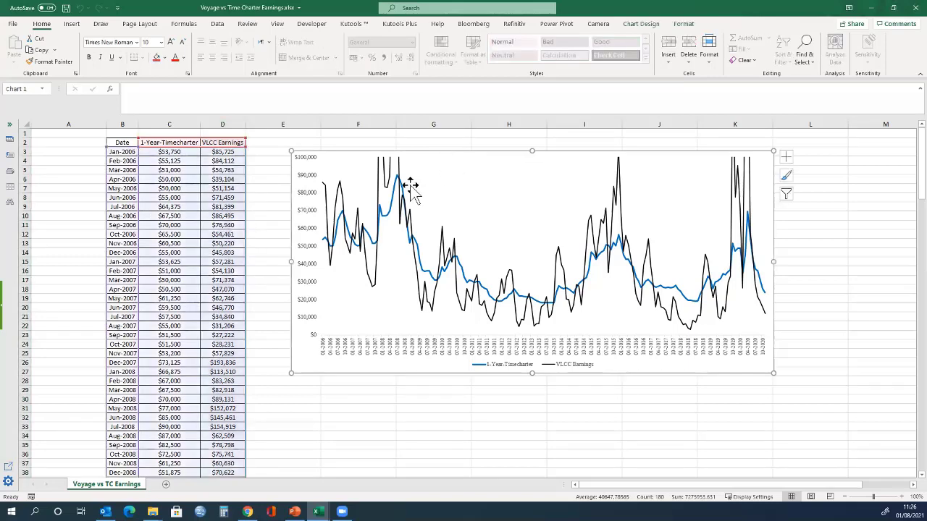
{"action": "left_click", "coordinate": [346, 209]}
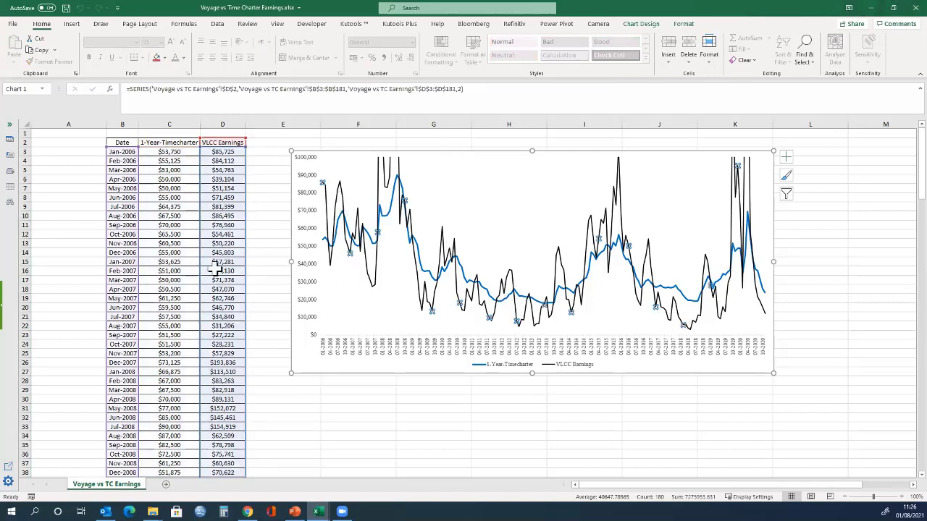
{"action": "left_click", "coordinate": [344, 233]}
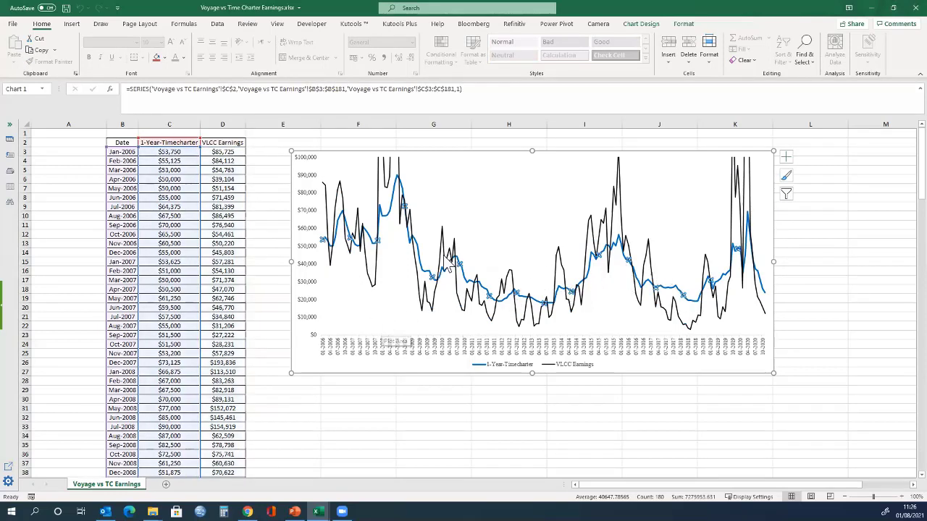
{"action": "left_click", "coordinate": [395, 301]}
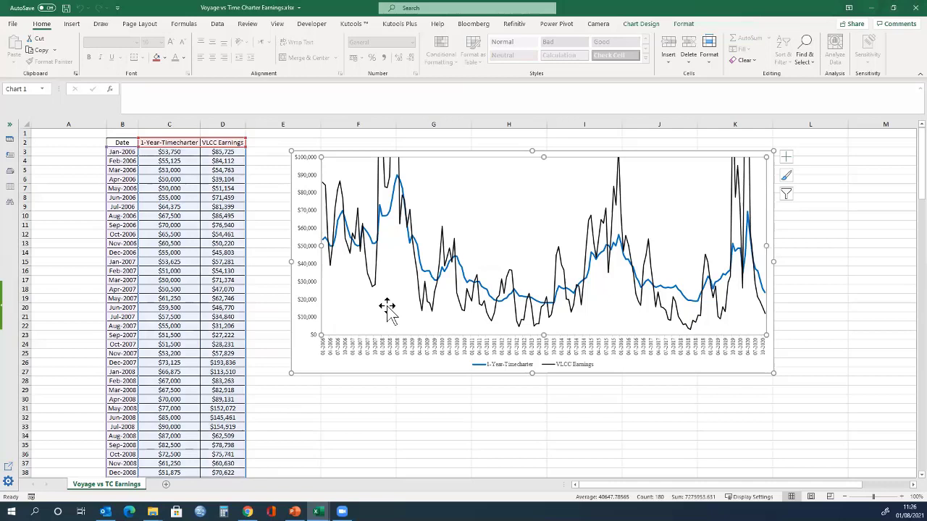
{"action": "left_click", "coordinate": [269, 326]}
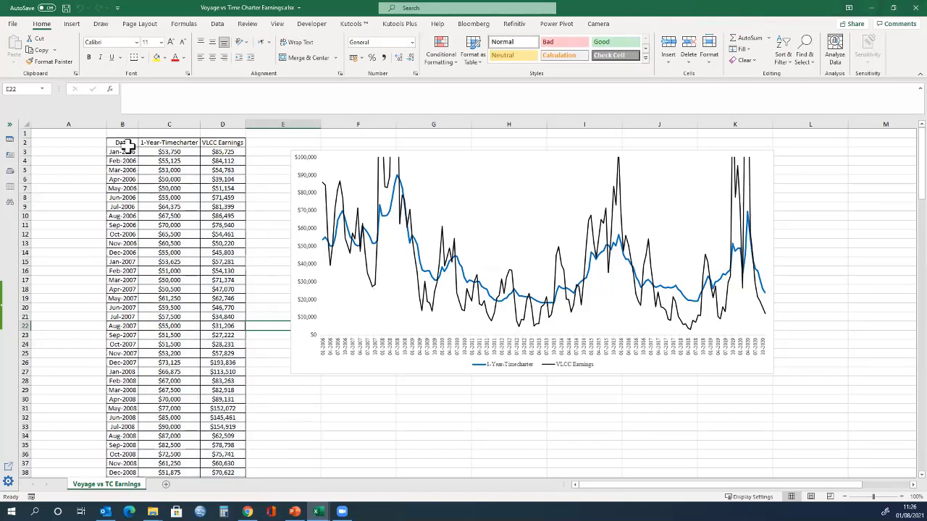
Insert a 2-D line chart of the whole table from B2 to its last row.
{"action": "left_click_drag", "start_coordinate": [125, 142], "coordinate": [217, 215]}
{"action": "key", "text": "ctrl+shift+Down"}
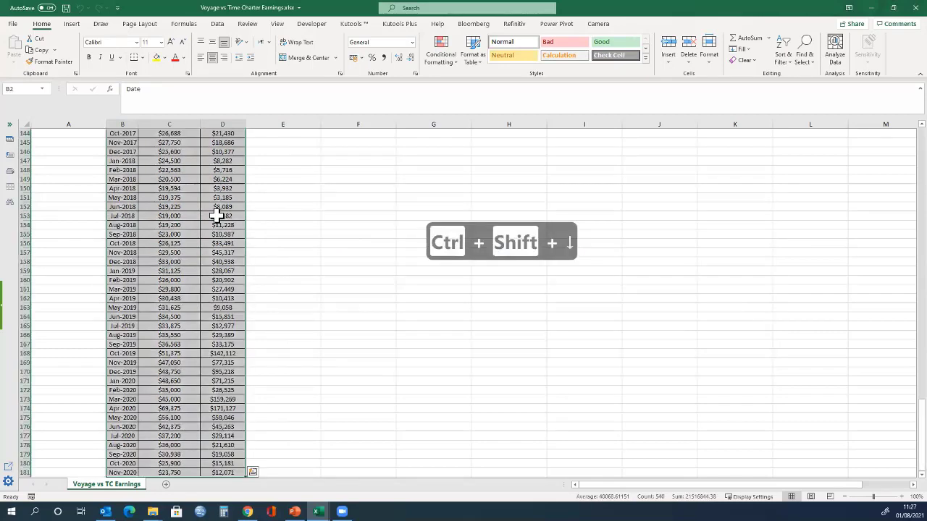
{"action": "left_click", "coordinate": [73, 25]}
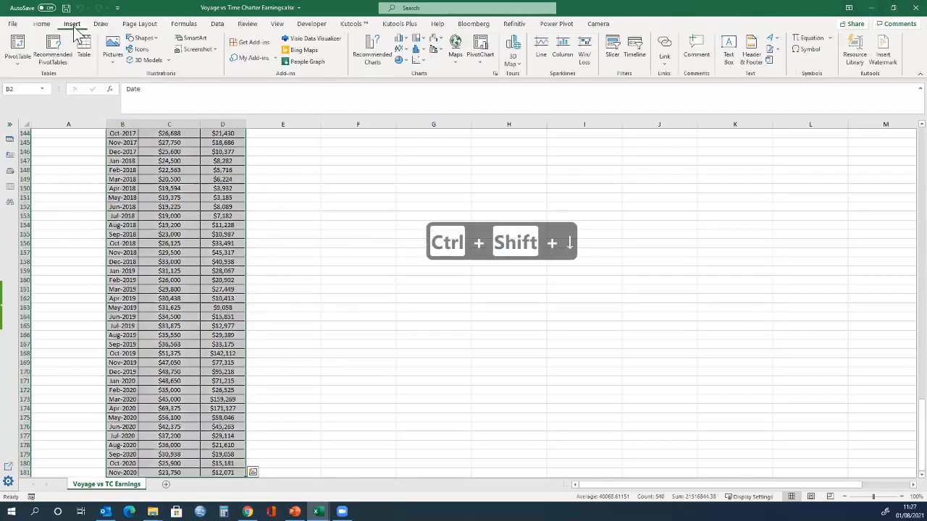
{"action": "left_click", "coordinate": [399, 49]}
{"action": "left_click", "coordinate": [405, 81]}
Move the new chart up beside the data and enlarge it wider and taller.
{"action": "left_click_drag", "start_coordinate": [463, 242], "coordinate": [383, 179]}
{"action": "left_click_drag", "start_coordinate": [507, 238], "coordinate": [706, 239]}
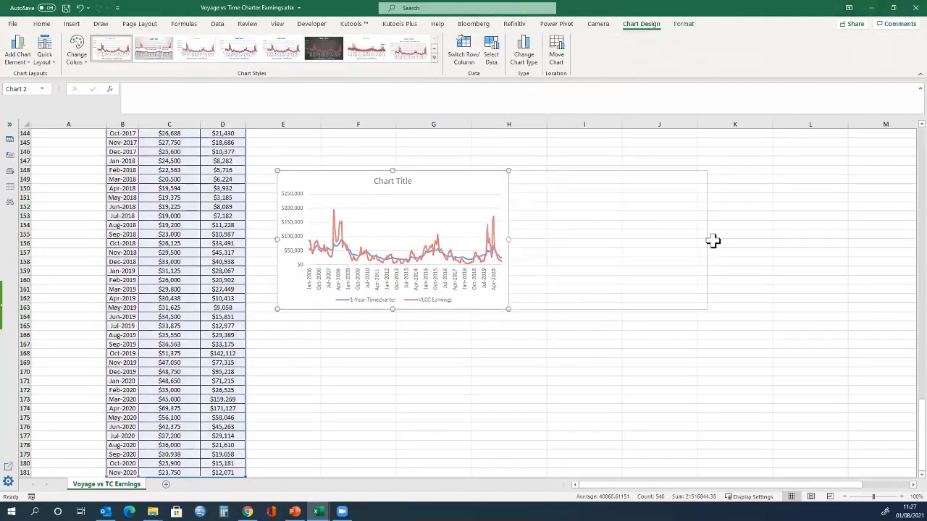
{"action": "left_click_drag", "start_coordinate": [492, 311], "coordinate": [489, 420]}
{"action": "left_click_drag", "start_coordinate": [491, 171], "coordinate": [486, 143]}
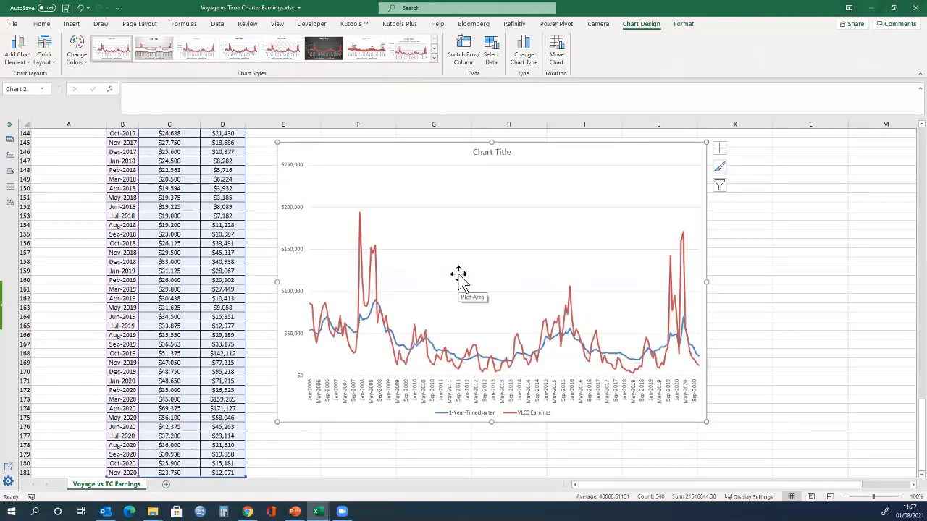
Open Format Axis from the value axis, then switch the pane to Format Chart Area.
{"action": "left_click", "coordinate": [301, 214]}
{"action": "double_click", "coordinate": [300, 215]}
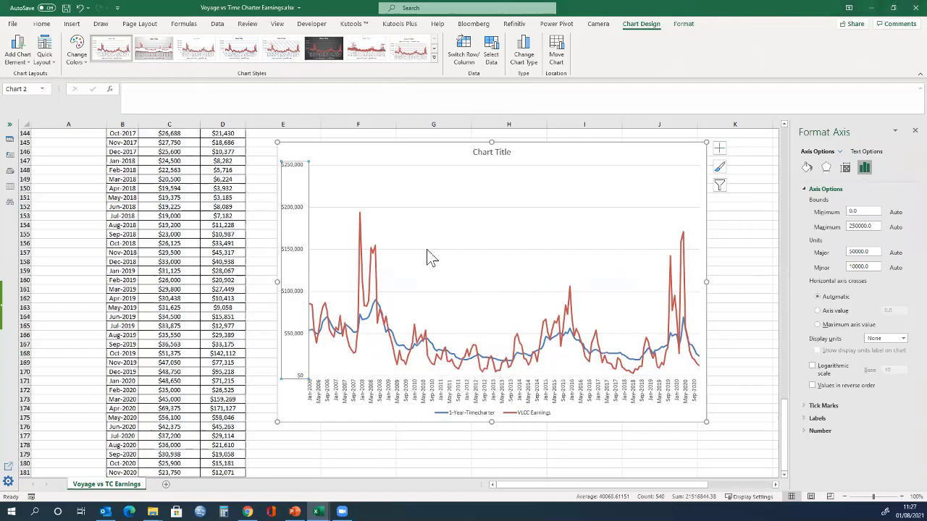
{"action": "left_click", "coordinate": [339, 157]}
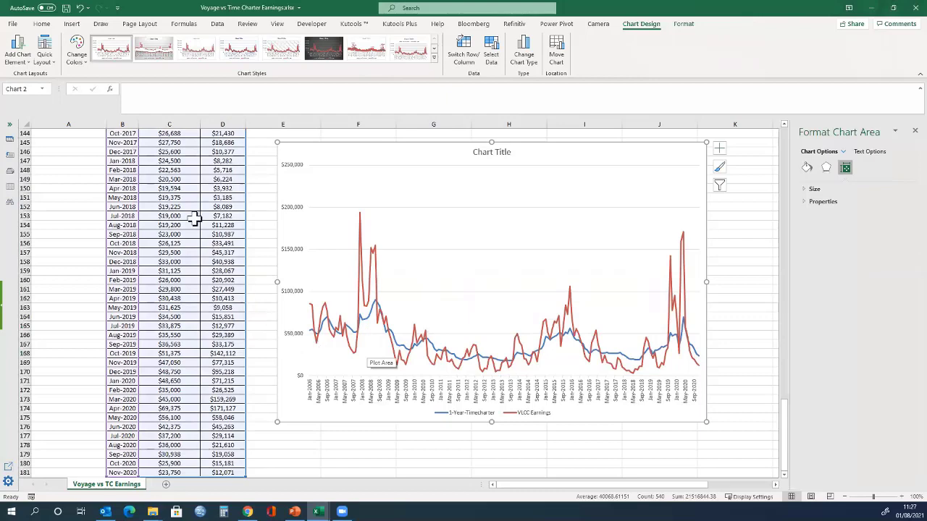
{"action": "scroll", "coordinate": [184, 180], "scroll_direction": "up", "scroll_amount": 7}
{"action": "scroll", "coordinate": [184, 181], "scroll_direction": "down", "scroll_amount": 7}
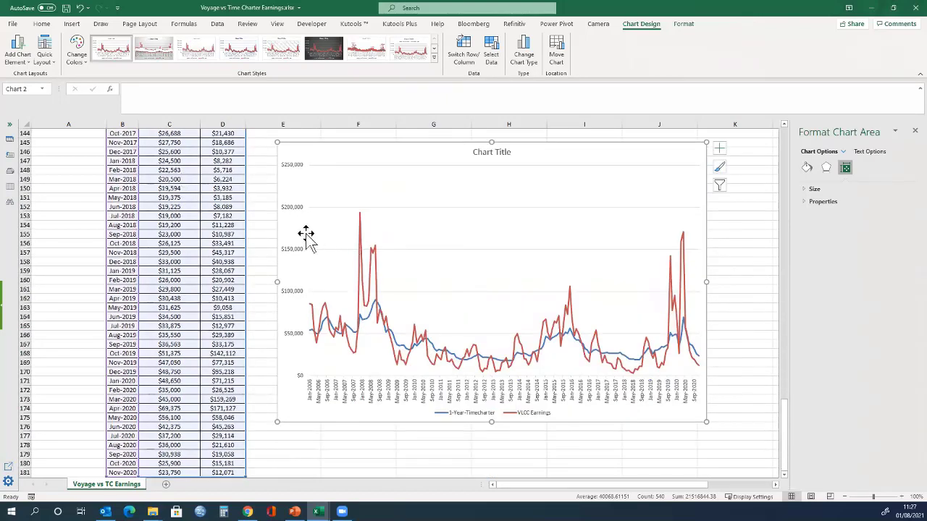
{"action": "scroll", "coordinate": [225, 221], "scroll_direction": "up", "scroll_amount": 12}
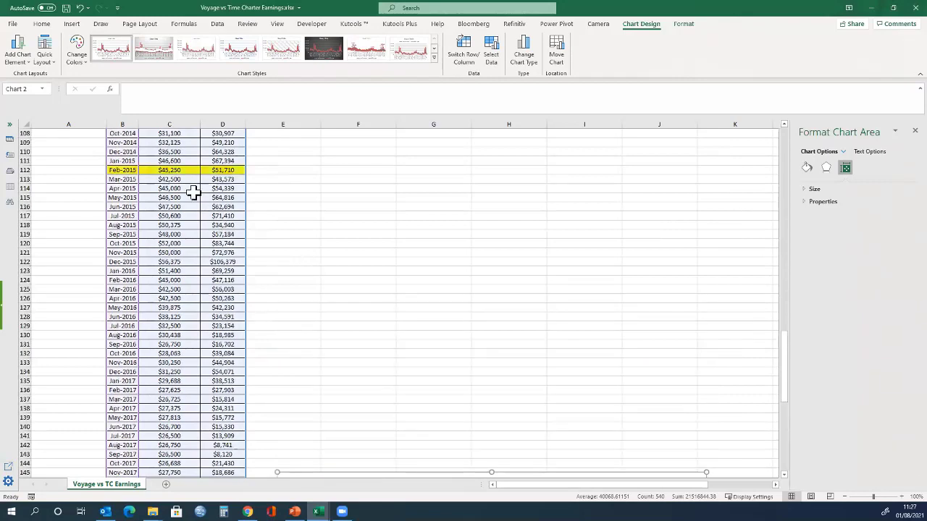
{"action": "scroll", "coordinate": [177, 203], "scroll_direction": "down", "scroll_amount": 8}
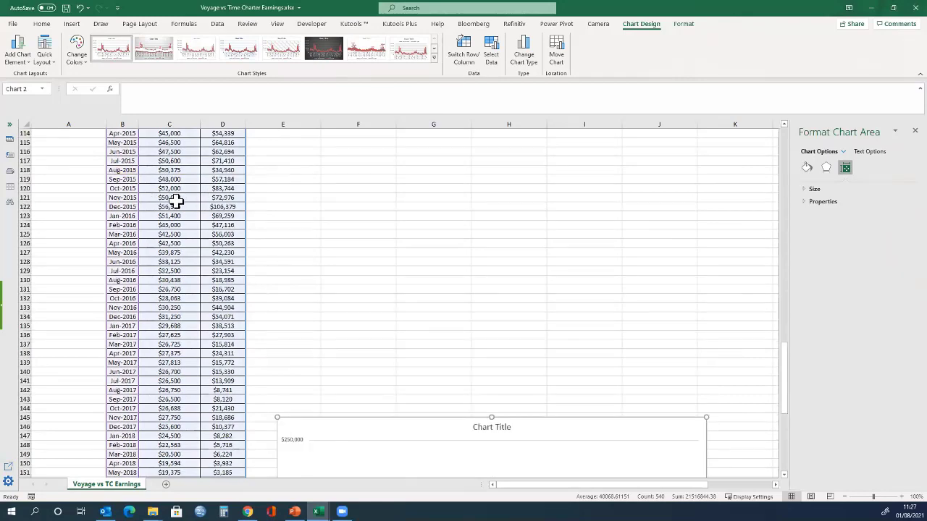
{"action": "scroll", "coordinate": [177, 203], "scroll_direction": "down", "scroll_amount": 5}
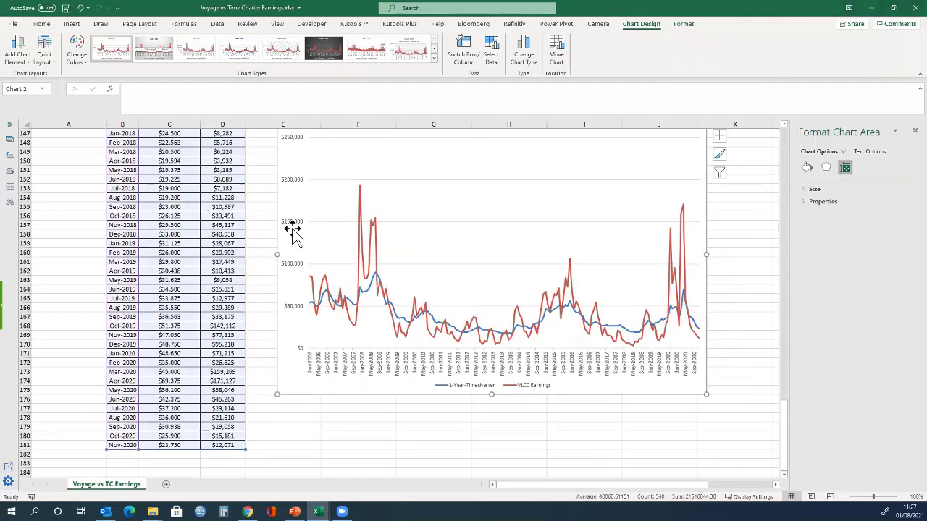
{"action": "scroll", "coordinate": [316, 238], "scroll_direction": "up", "scroll_amount": 3}
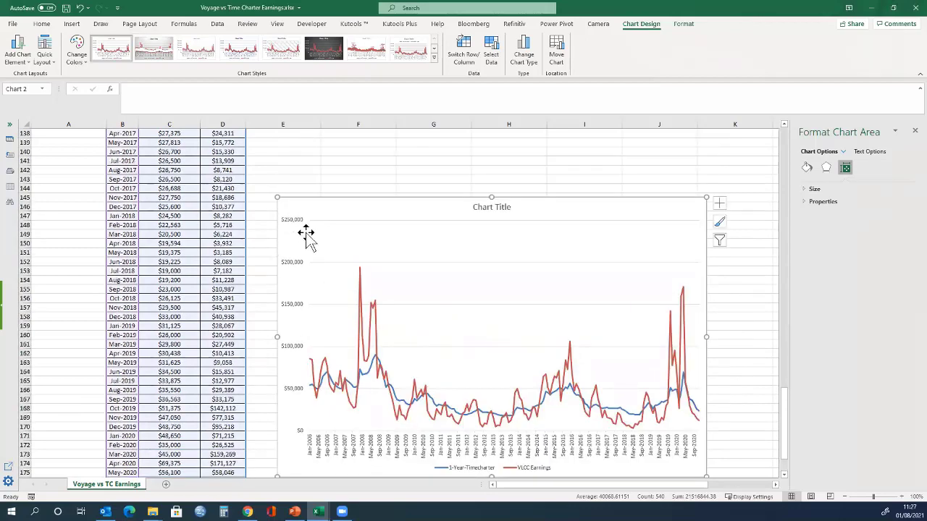